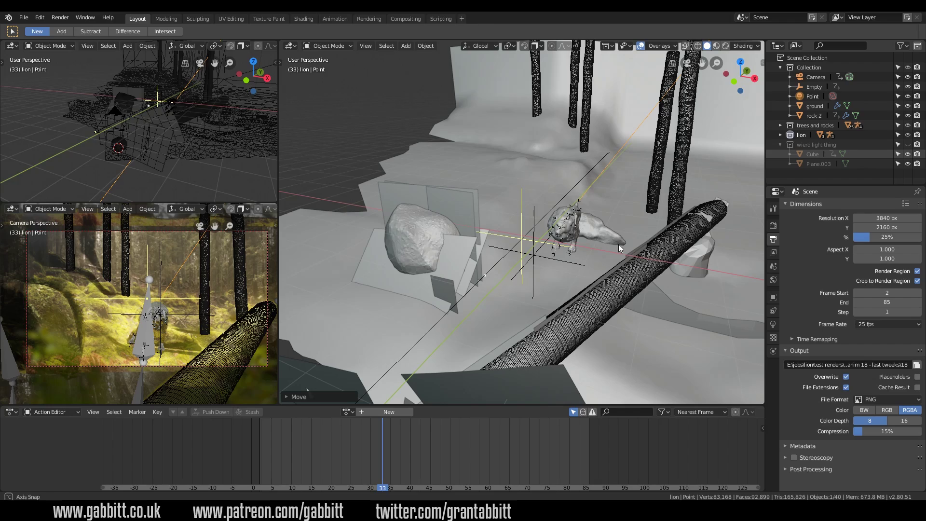
Bring the lion's metarig up close in Pose Mode and show its armature data properties.
middle_drag(619, 244, 705, 263)
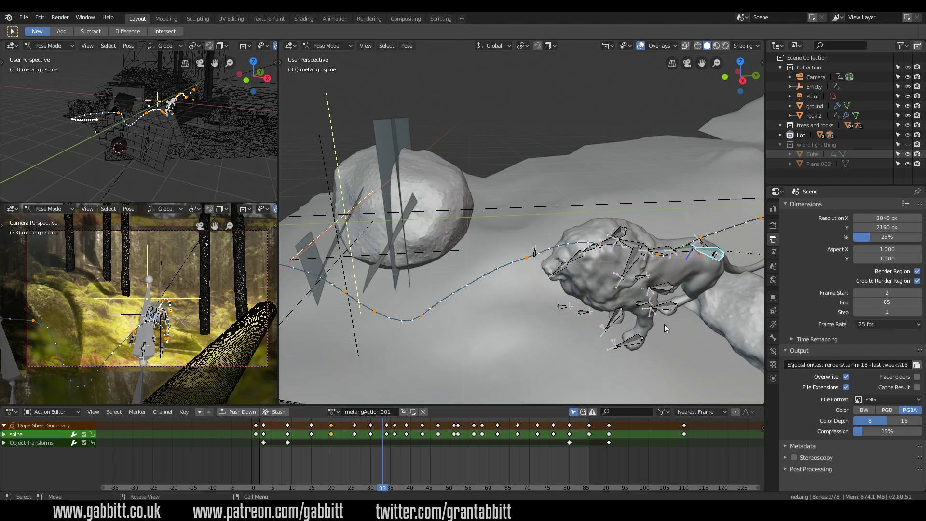
click(773, 324)
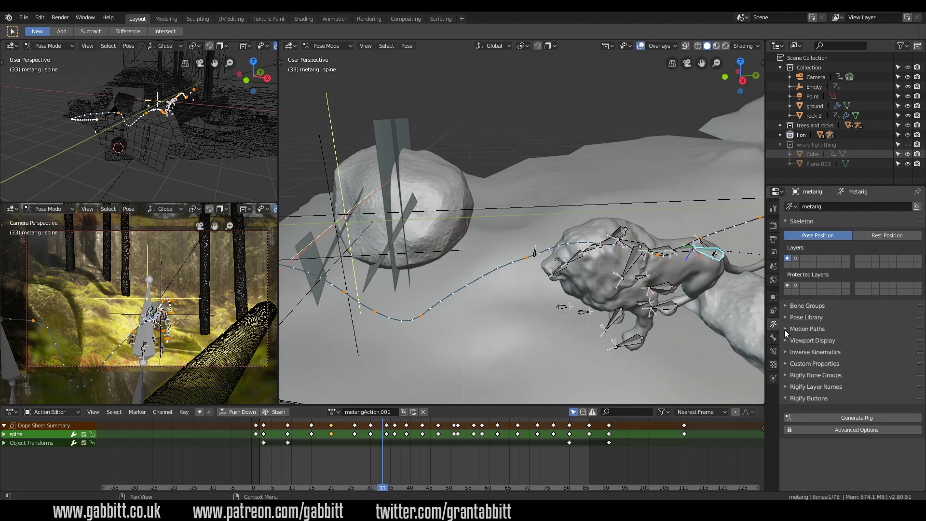
Expand the armature's Motion Paths settings (In Range, frames 1–170) and pull the view back.
click(785, 329)
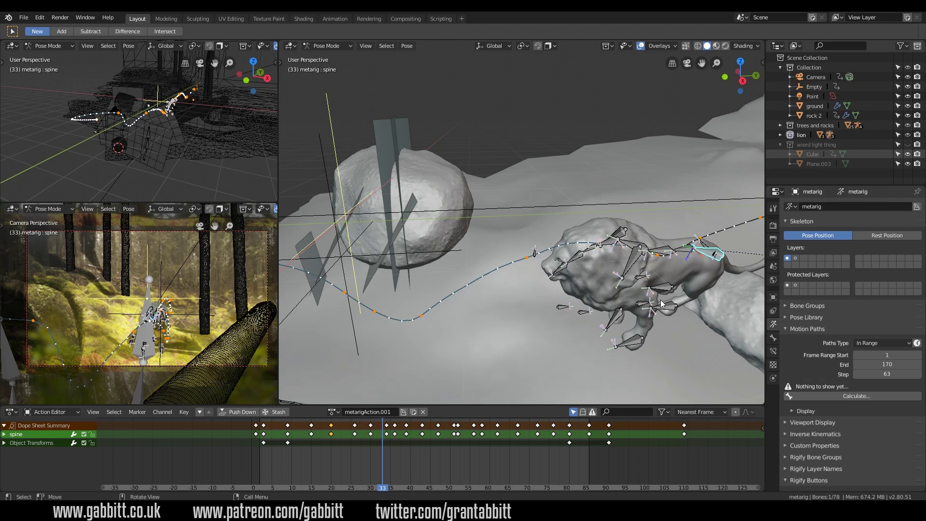
middle_drag(579, 301, 632, 175)
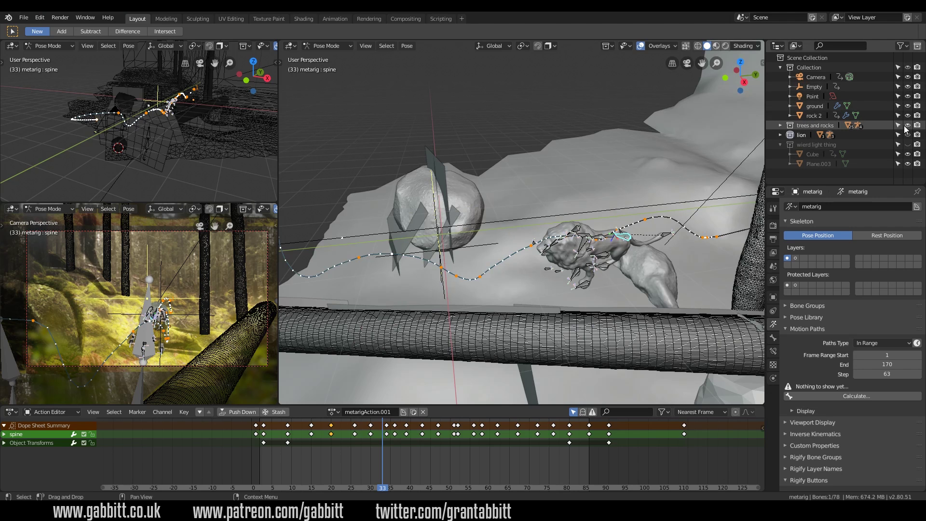
Hide the trees and rocks collection, view the lion side-on, and scrub its run around frames 50–61.
key(h)
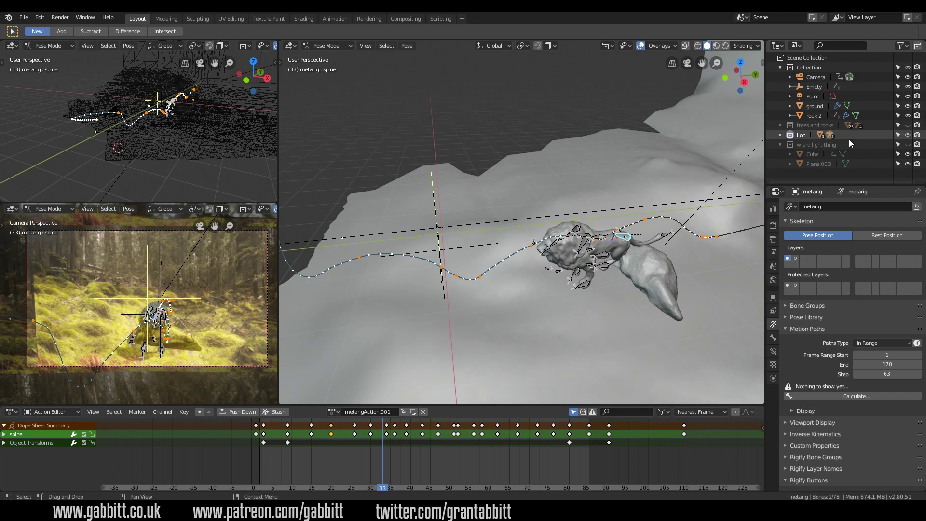
middle_drag(554, 227, 569, 210)
drag(458, 455, 436, 460)
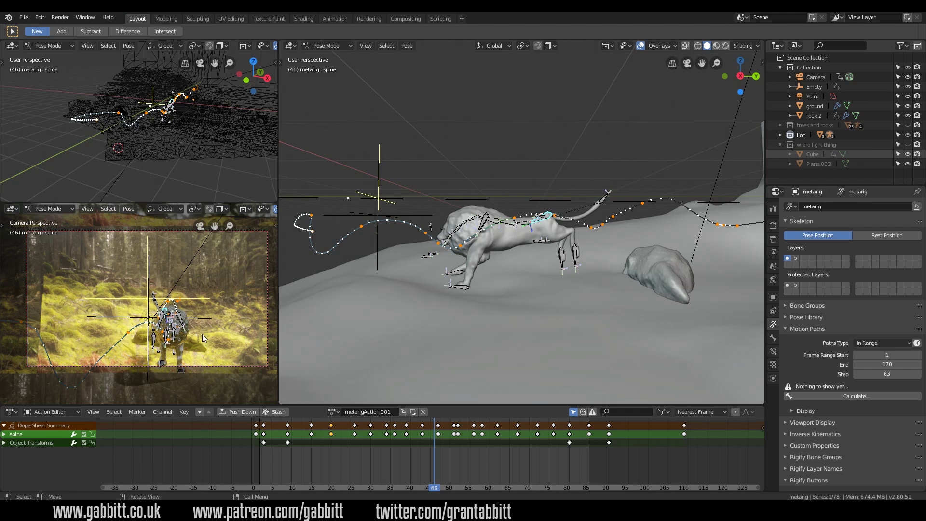
key(space)
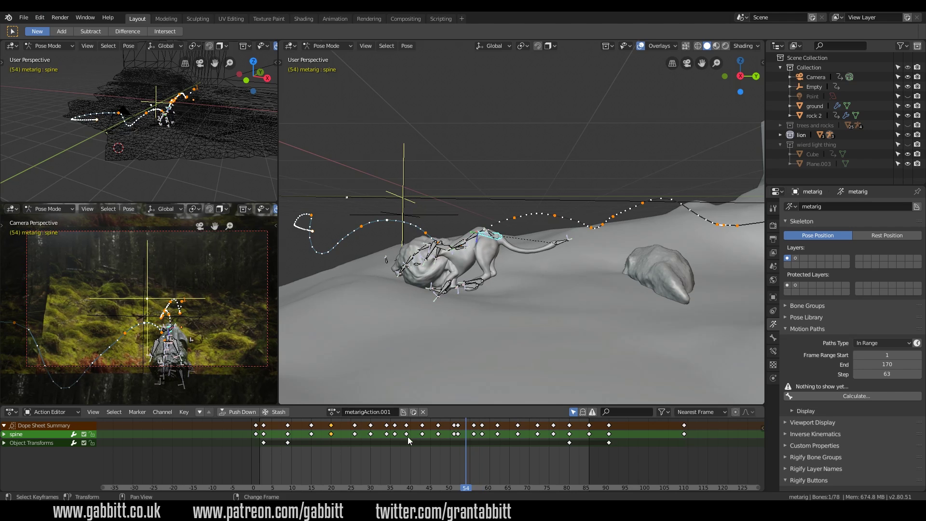
mouse_move(468, 453)
right_down()
mouse_move(545, 455)
mouse_move(442, 462)
mouse_move(450, 450)
right_up()
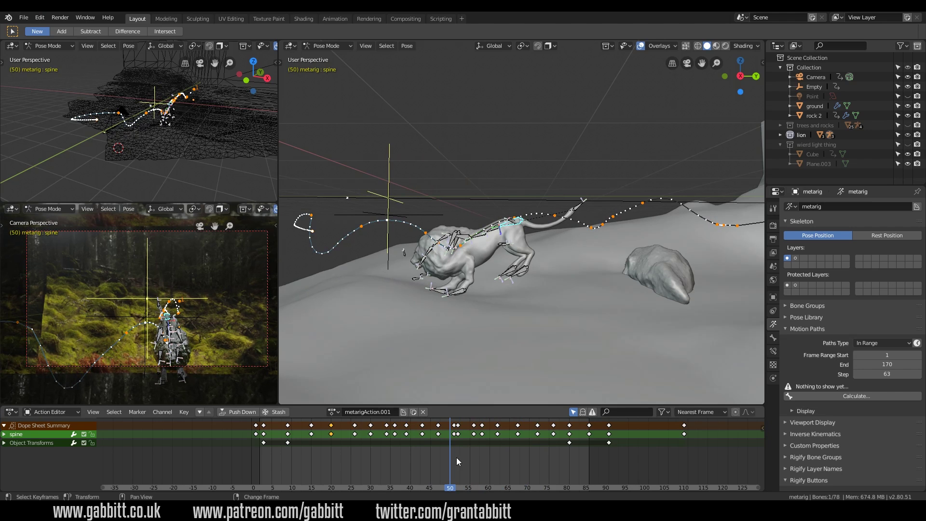
mouse_move(456, 457)
right_down()
mouse_move(517, 457)
mouse_move(452, 456)
right_up()
scroll(458, 444, up, 5)
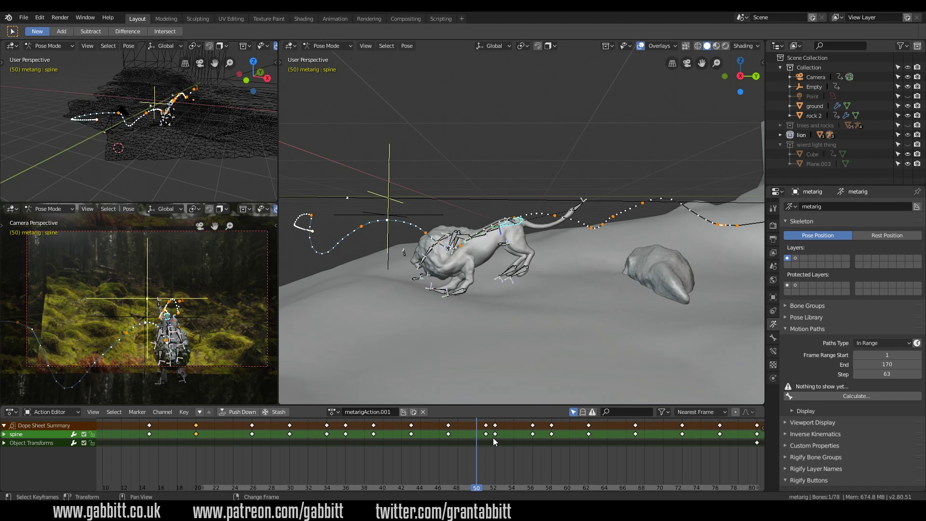
Step the lion's run frame by frame through frames 50–53, then scrub on to frame 69.
right_click(488, 447)
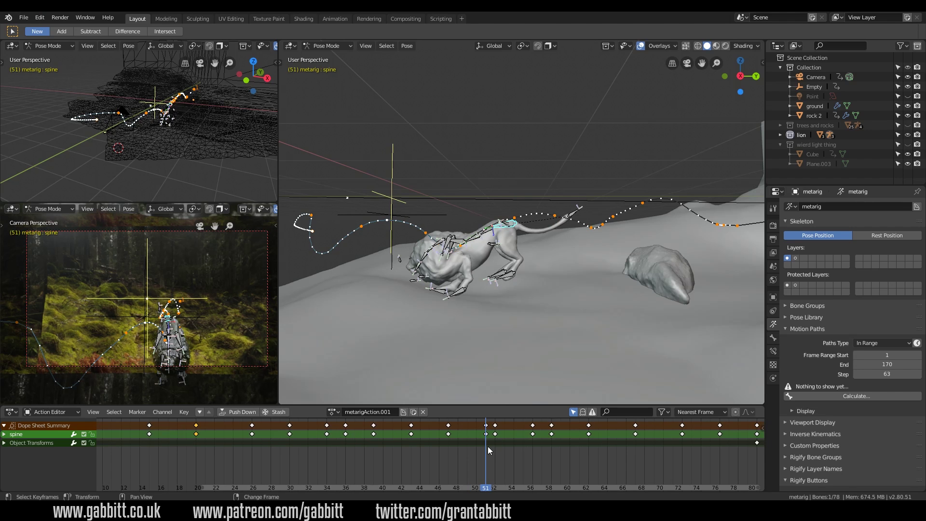
right_click(491, 447)
mouse_move(491, 447)
right_down()
mouse_move(482, 447)
mouse_move(524, 450)
mouse_move(497, 451)
right_up()
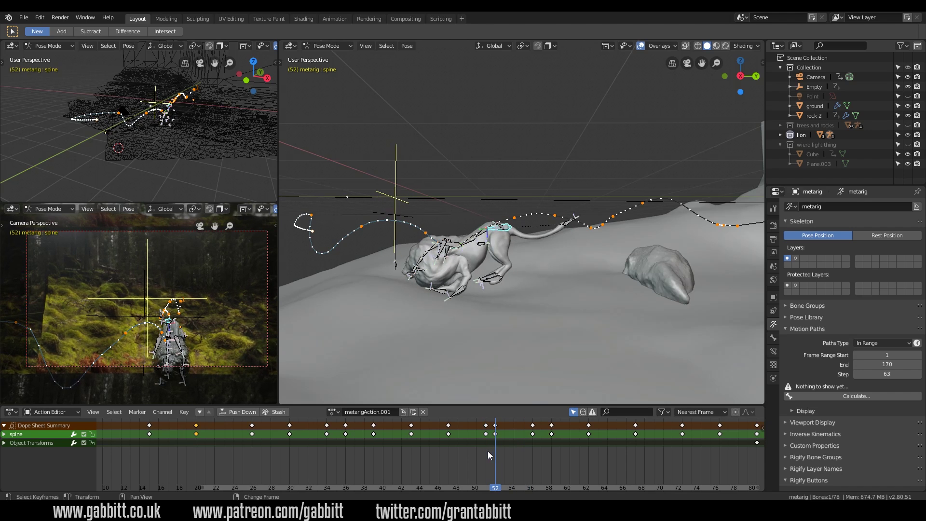
right_click(488, 450)
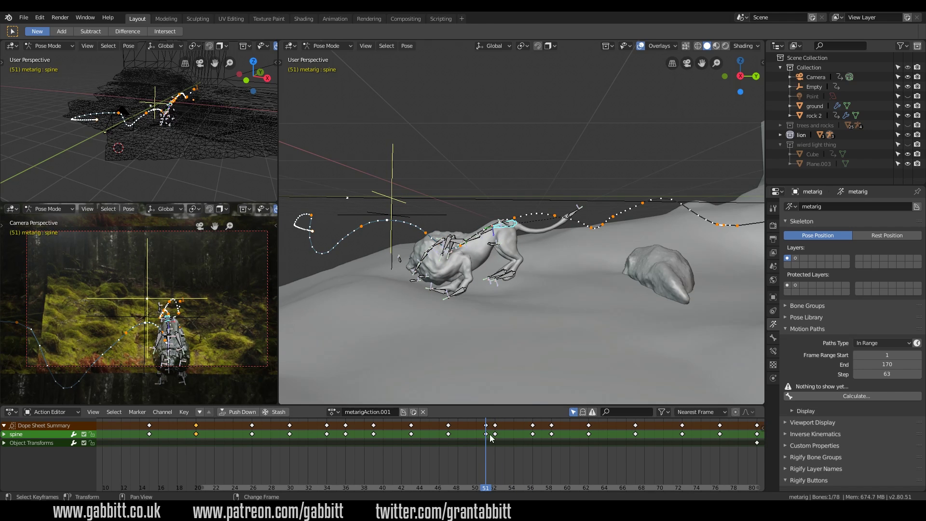
mouse_move(490, 446)
right_down()
mouse_move(531, 442)
mouse_move(477, 441)
mouse_move(497, 441)
mouse_move(484, 452)
right_up()
right_drag(480, 458, 655, 470)
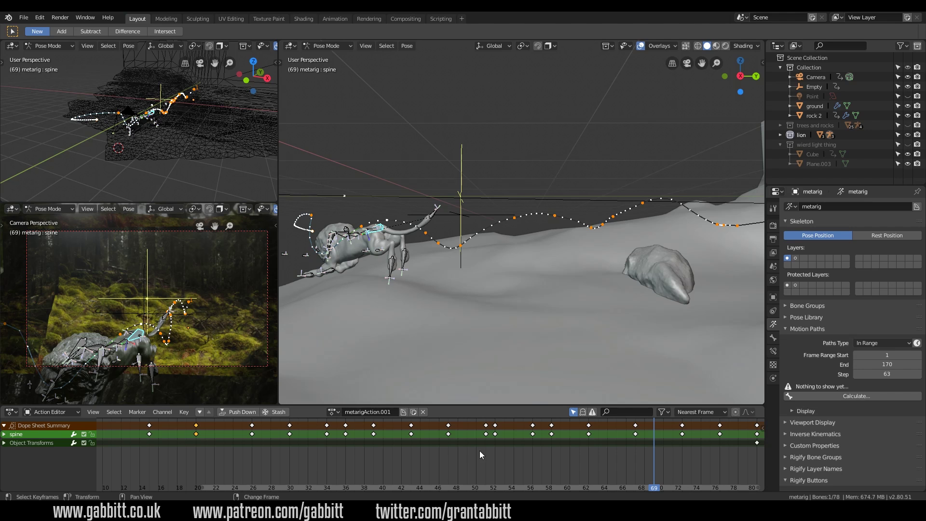
Select the lion mesh, zoom in, scrub to watch its fur shape keys, then jump to frame 0.
click(352, 252)
middle_drag(352, 253, 505, 287)
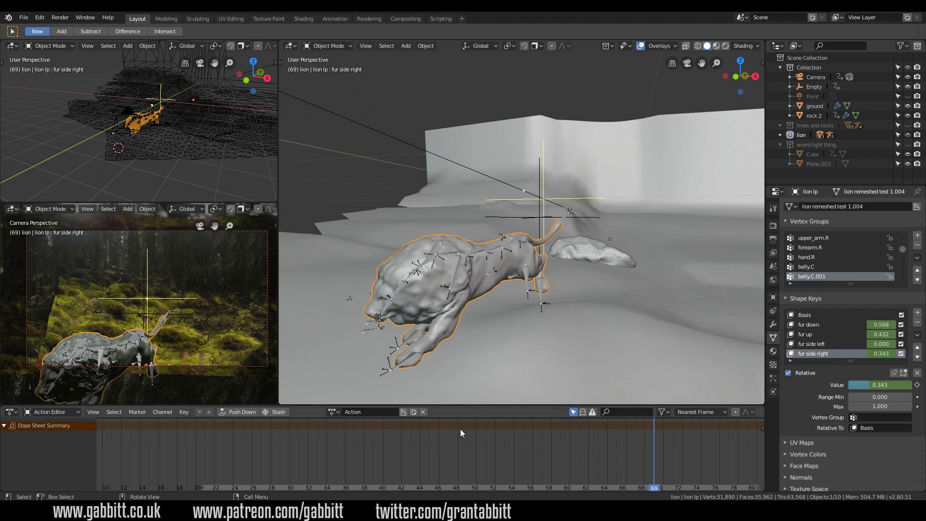
right_drag(414, 448, 620, 485)
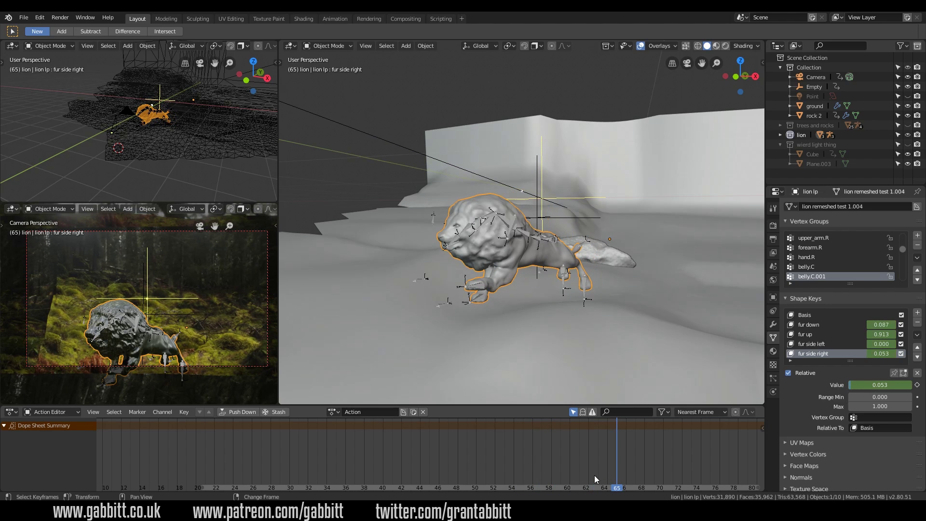
key(shift+Left)
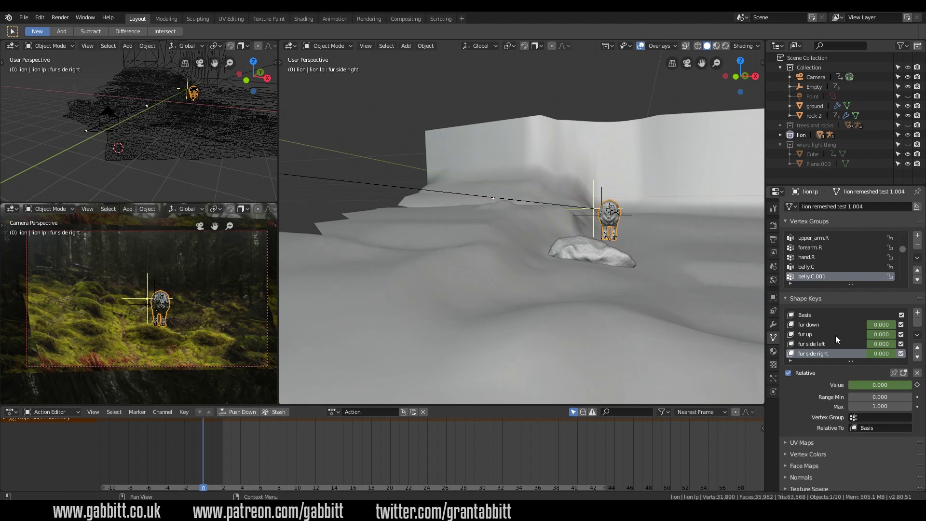
Frame the lion and drag the fur down and fur up shape key values to try them.
scroll(622, 231, up, 1)
key(KP_Decimal)
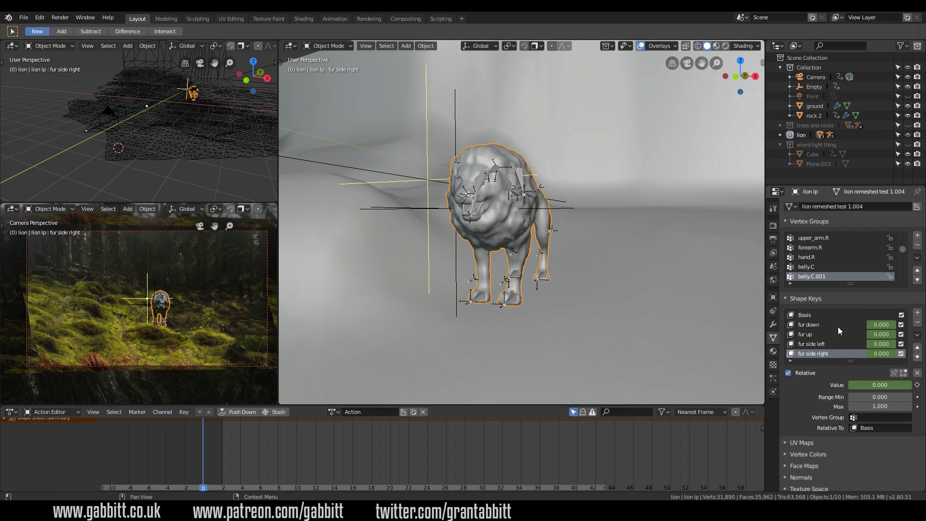
click(806, 314)
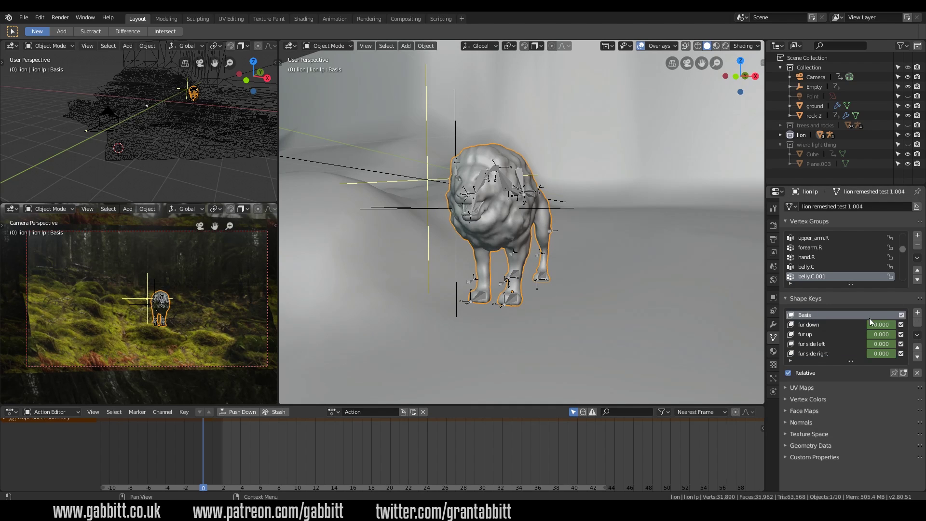
click(817, 325)
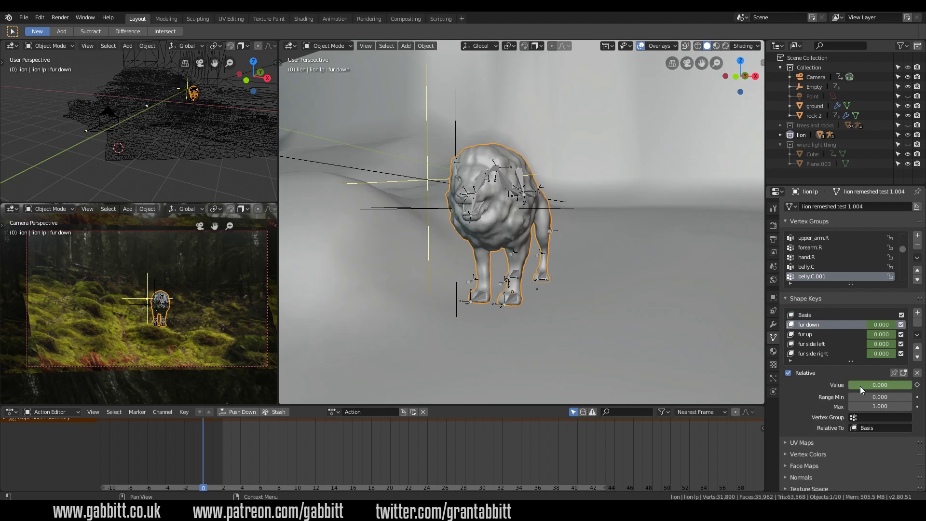
drag(861, 385, 914, 386)
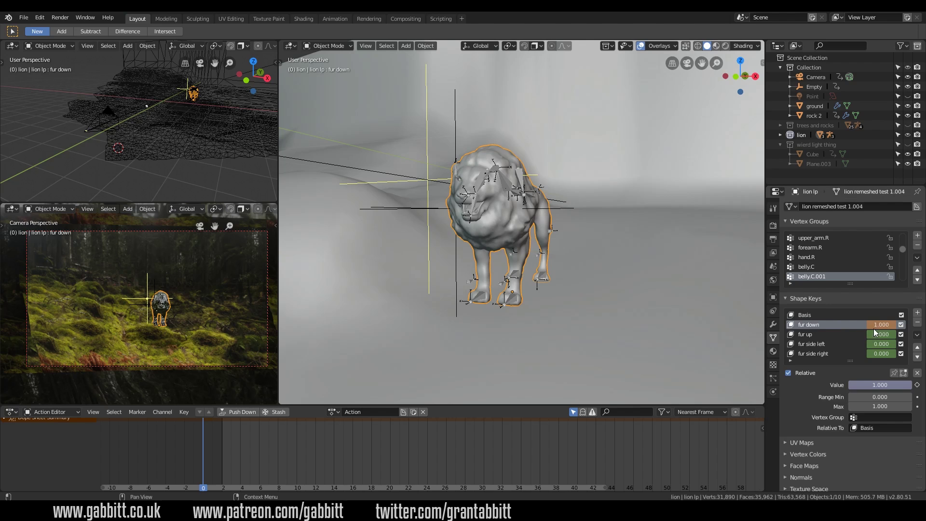
mouse_move(881, 325)
mouse_down()
mouse_move(892, 324)
mouse_move(864, 325)
mouse_up()
mouse_move(863, 334)
mouse_down()
mouse_move(892, 334)
mouse_move(863, 334)
mouse_up()
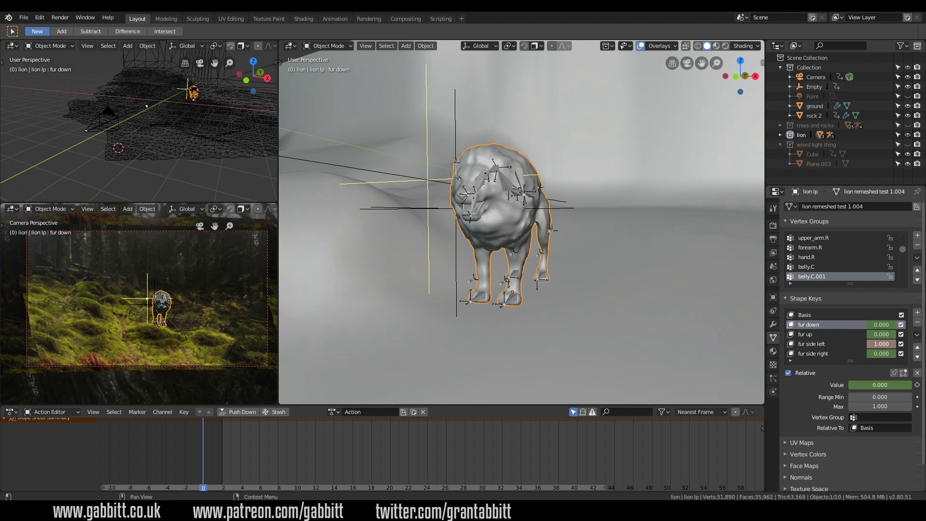
Set the fur side right and fur up shape keys to 1 to preview them.
drag(880, 357, 880, 357)
click(880, 355)
text(1)
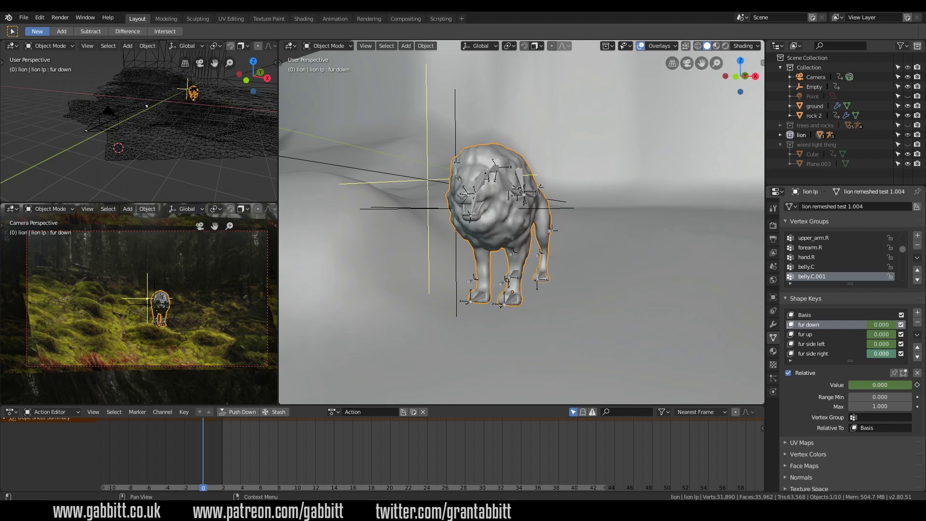
key(Return)
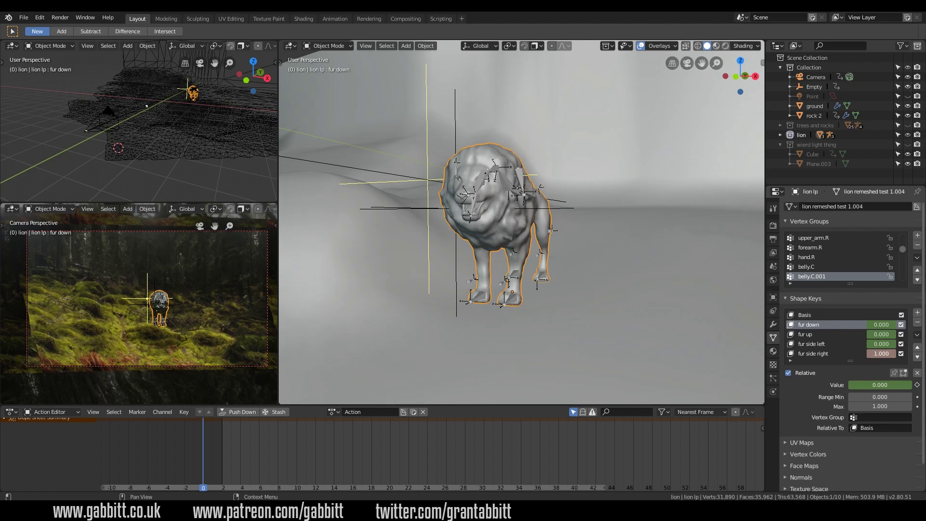
click(880, 334)
text(1)
key(Return)
Reset fur up and fur side right to 0, then move to frame 3 and orbit side-on.
click(881, 334)
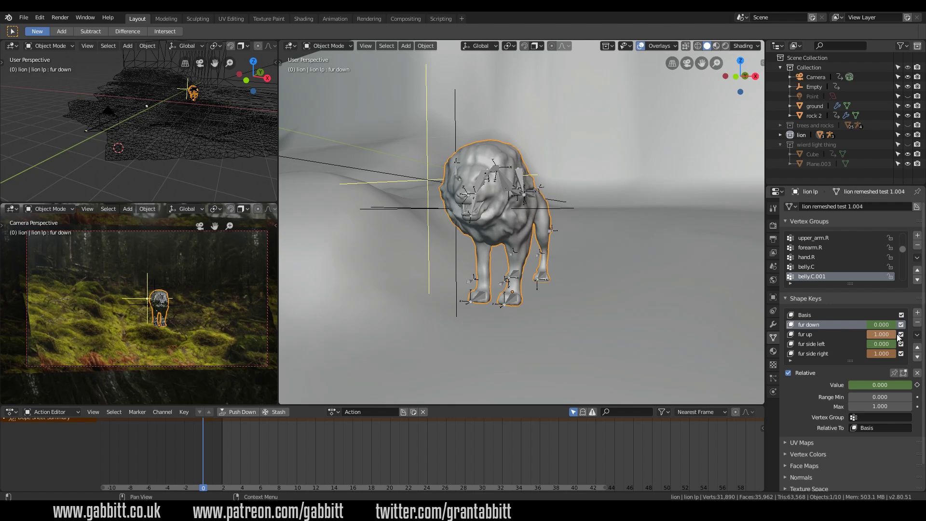
text(0)
key(Return)
drag(886, 356, 872, 355)
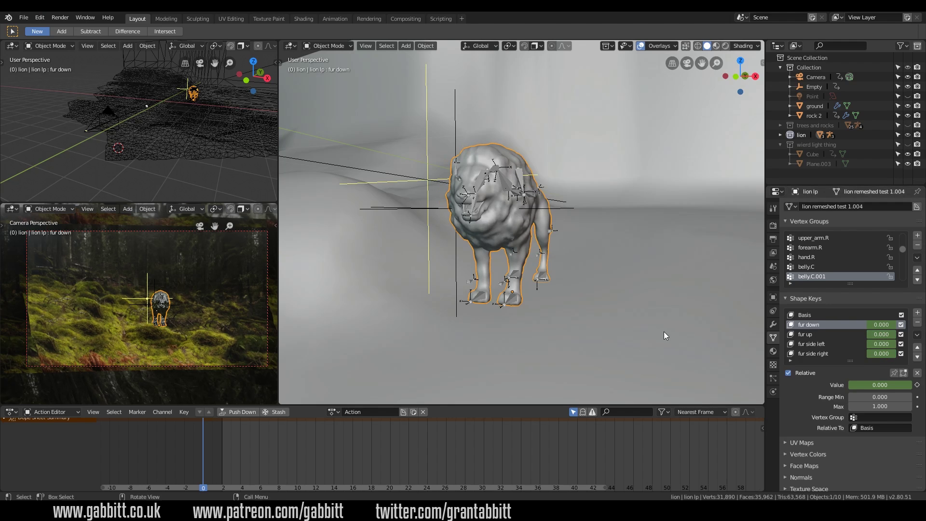
key(Up)
middle_drag(646, 285, 450, 288)
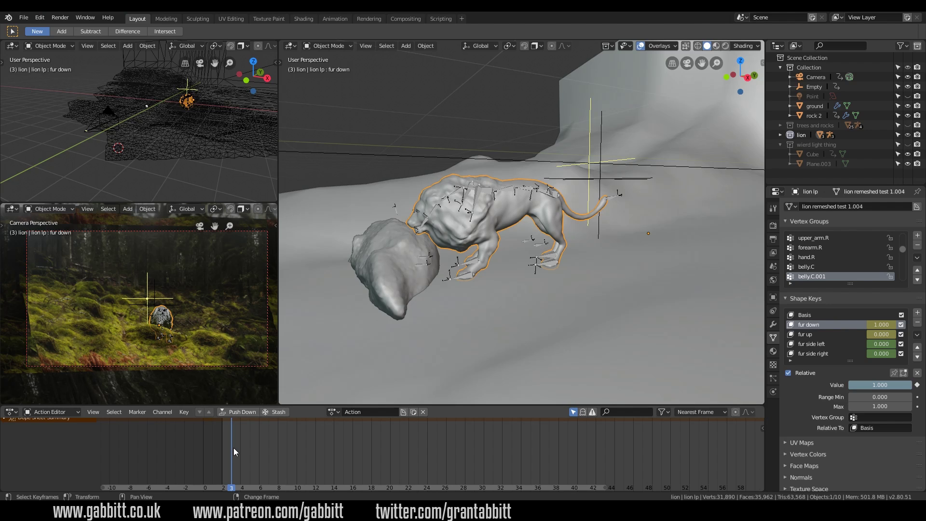
Scrub the pounce from frame 3 onward and orbit to a frontal view of the lion.
right_drag(234, 452, 319, 448)
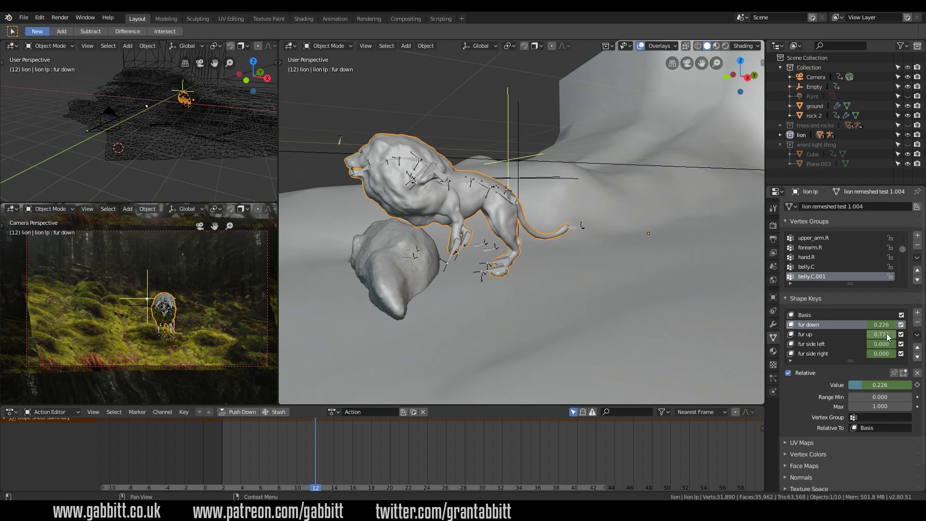
right_drag(321, 450, 473, 447)
middle_drag(436, 332, 482, 294)
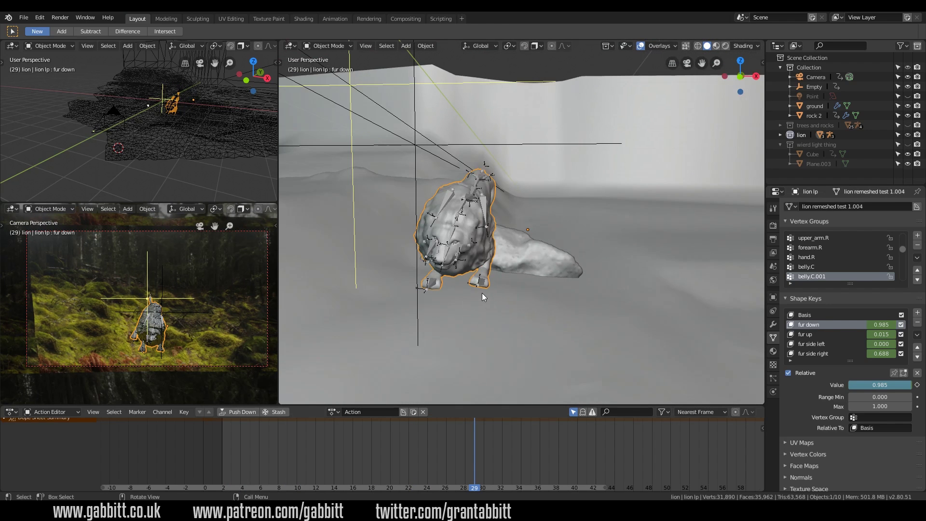
scroll(487, 258, up, 2)
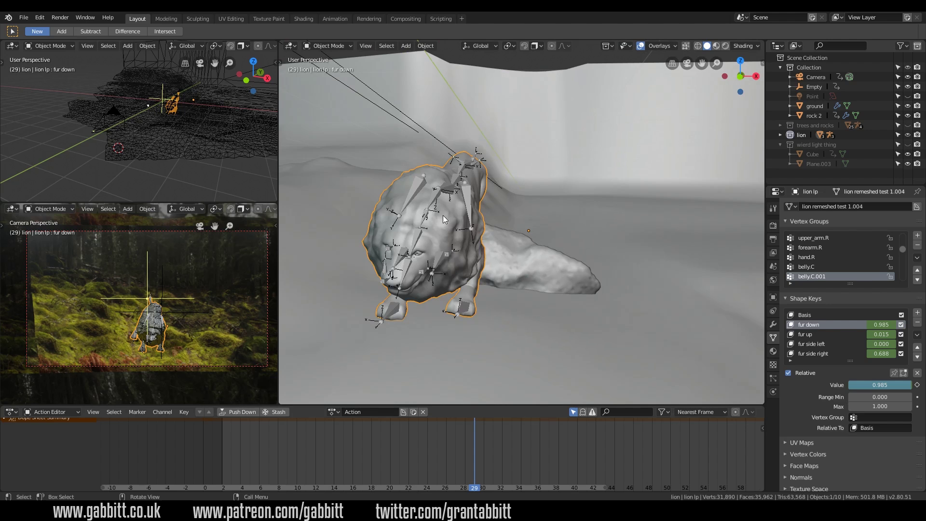
middle_drag(453, 286, 476, 285)
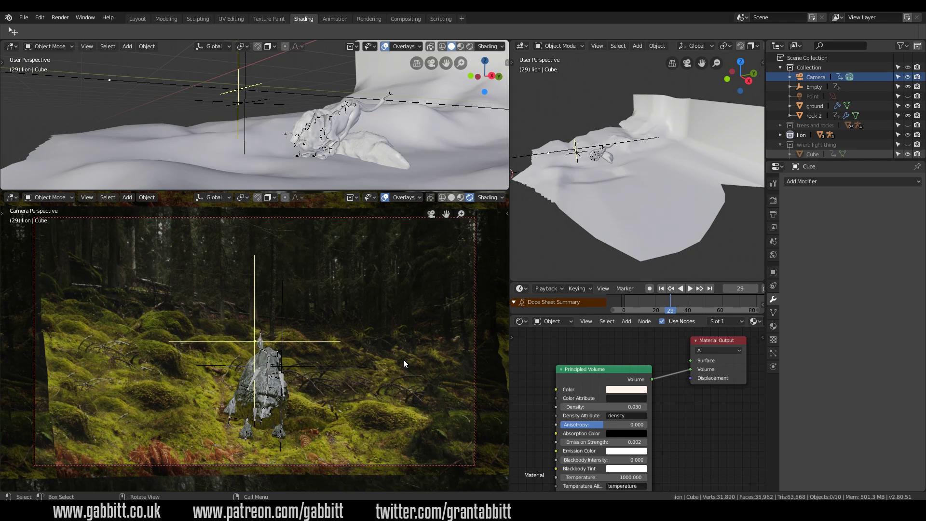
Unhide the trees and rocks, Point light and wierd light thing collections, inspecting the light blockers.
click(907, 126)
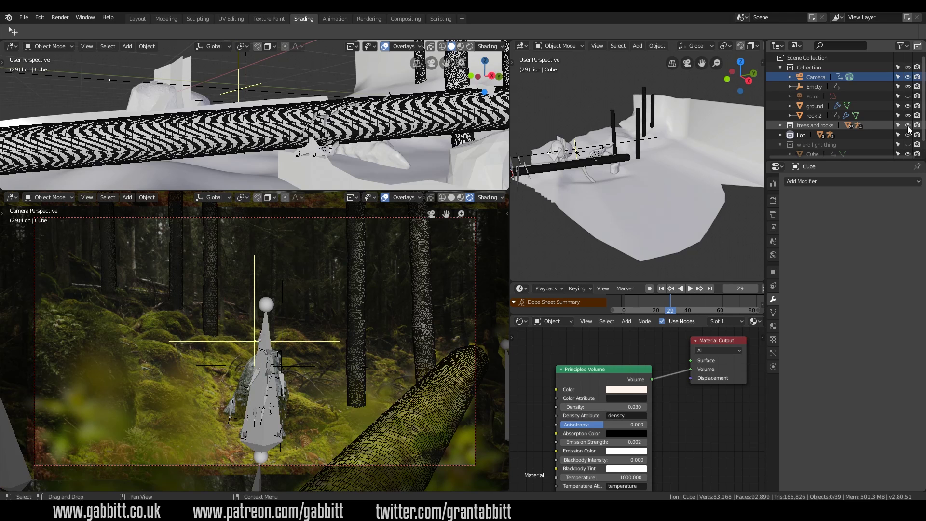
click(908, 96)
mouse_move(666, 193)
middle_down()
mouse_move(644, 145)
mouse_move(690, 145)
mouse_move(664, 210)
middle_up()
scroll(691, 145, down, 3)
click(679, 131)
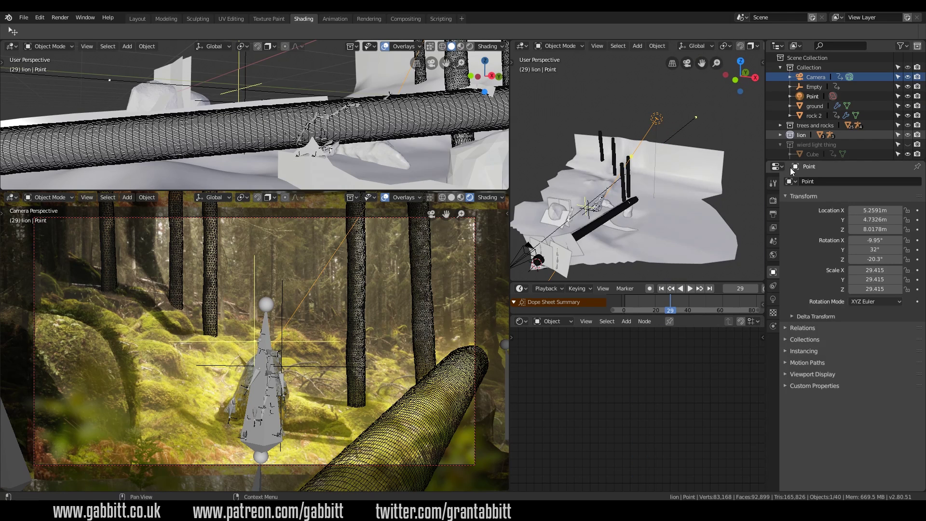
click(908, 147)
click(659, 152)
scroll(647, 159, up, 4)
middle_drag(647, 158, 623, 126)
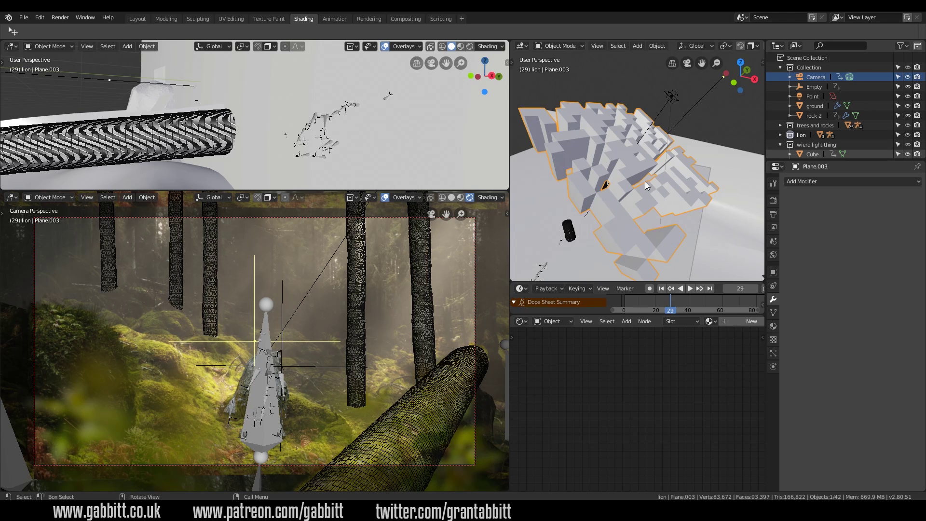
Select the Cube and move its Principled Volume node up and right in the node editor.
middle_drag(638, 218, 667, 210)
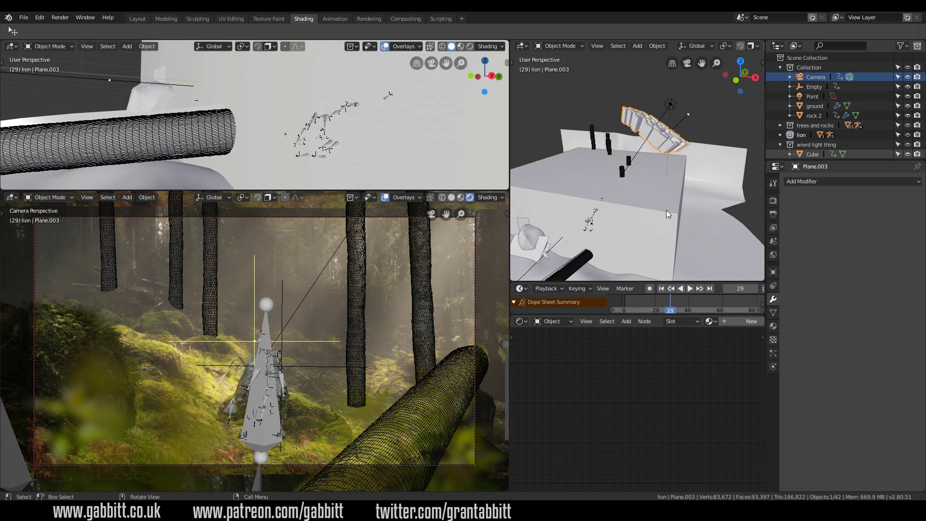
click(666, 210)
scroll(690, 393, down, 1)
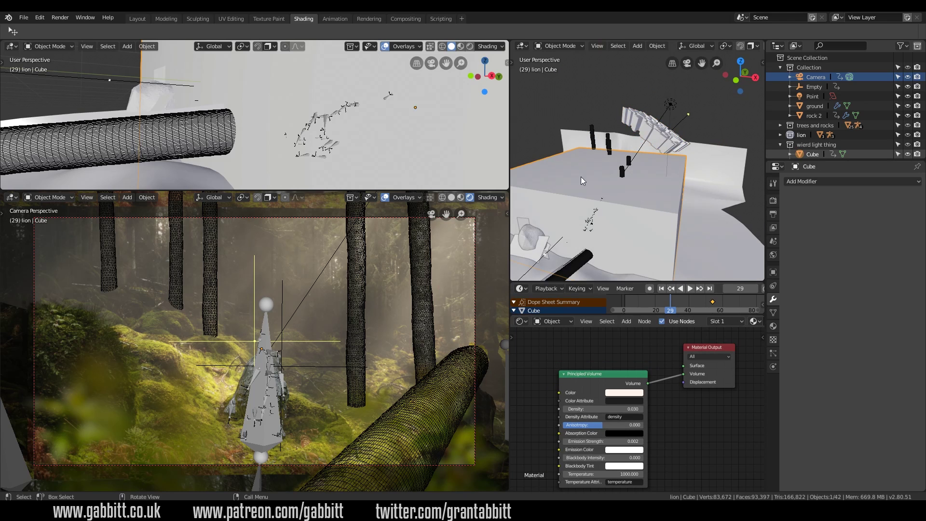
drag(609, 373, 615, 354)
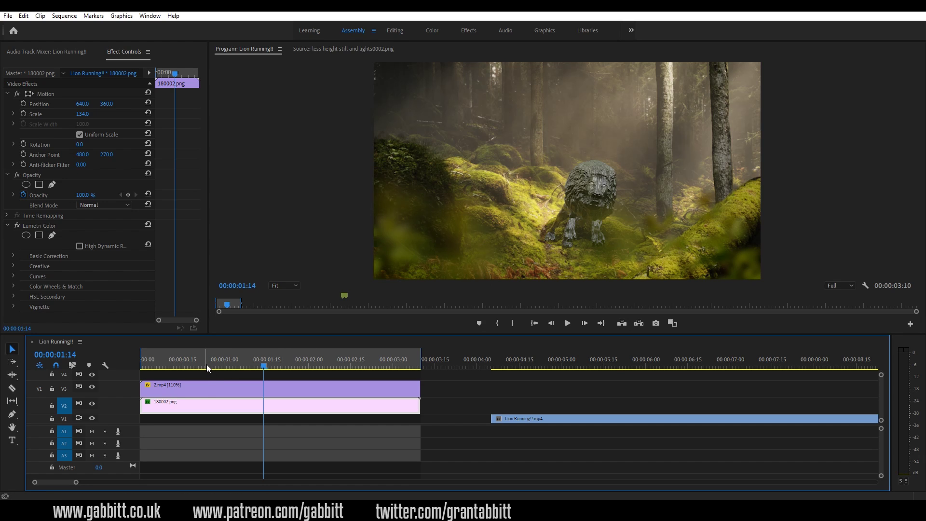
Select the 2.mp4 overlay on V3, turn off V2's output, and scrub the overlay alone.
click(200, 389)
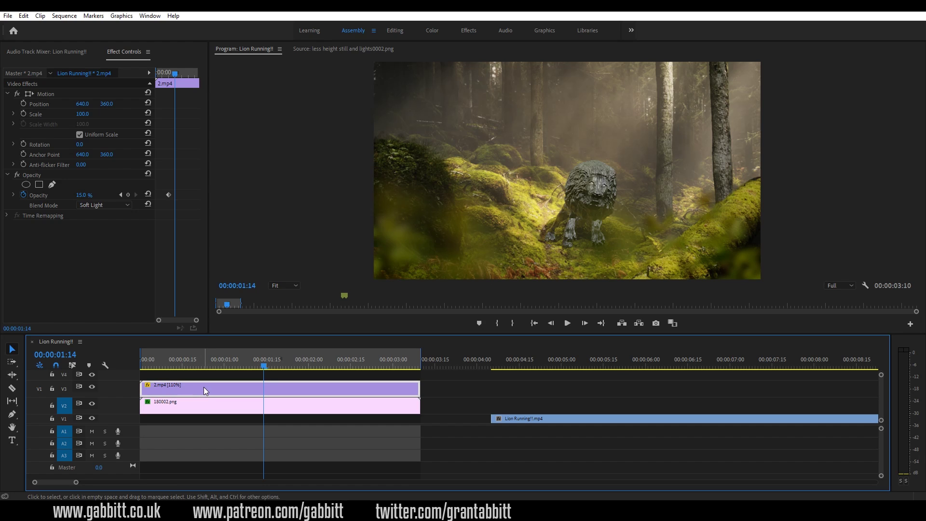
click(91, 404)
drag(227, 362, 381, 362)
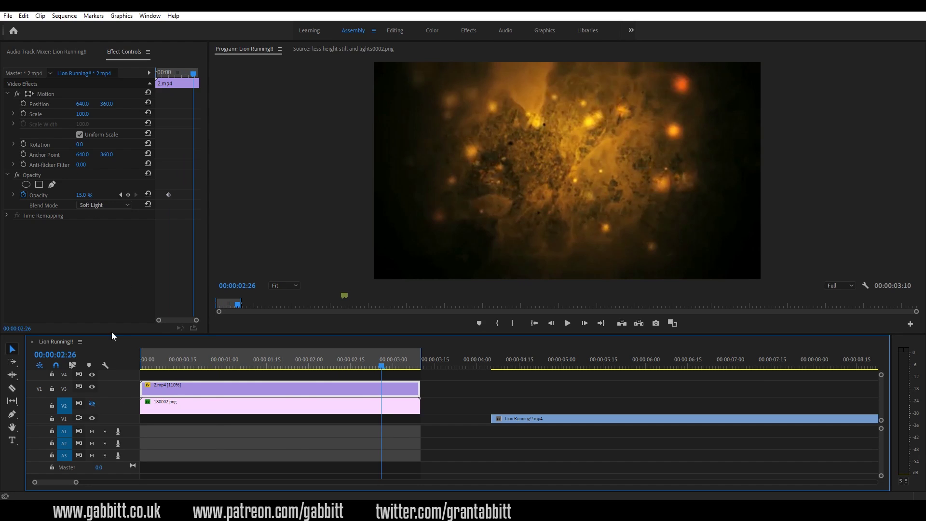
Turn V2's output back on, scrub earlier, hide the V3 overlay, and select the 180002.png clip.
click(92, 403)
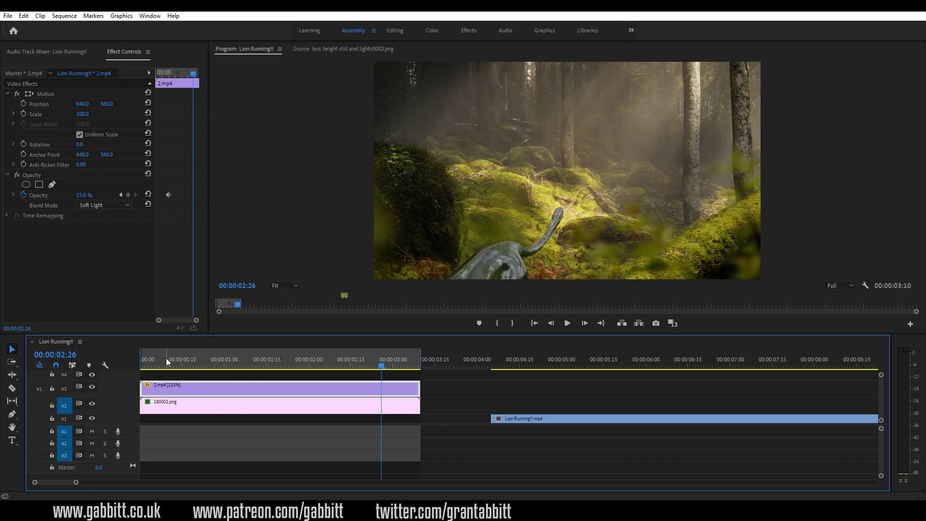
drag(170, 362, 333, 364)
click(92, 387)
click(268, 408)
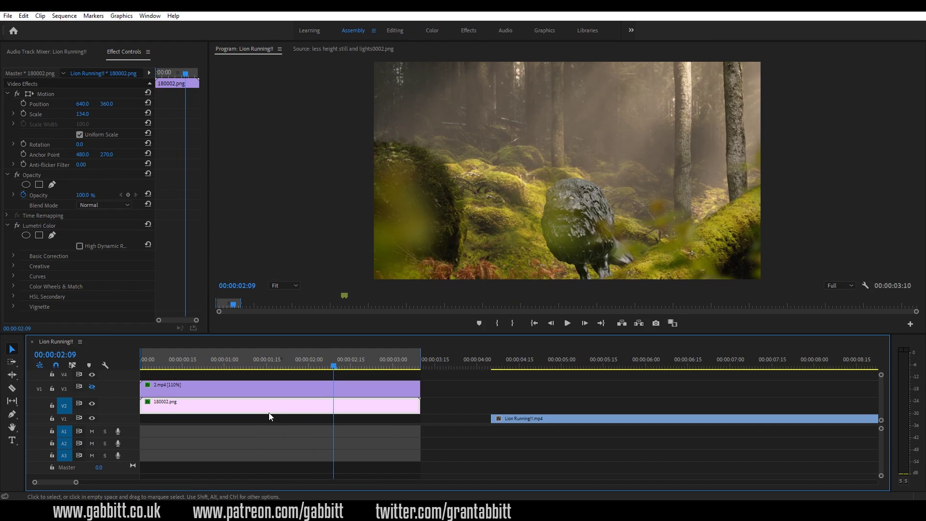